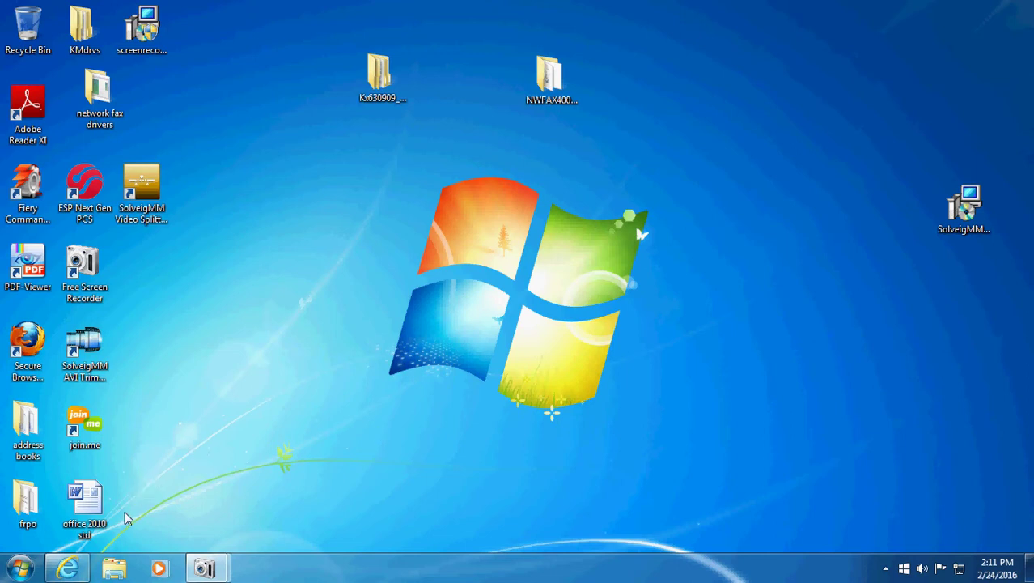
- Open the TASKalfa 5551ci Command Center RX home page at 10.252.14.121 in Internet Explorer
click(70, 568)
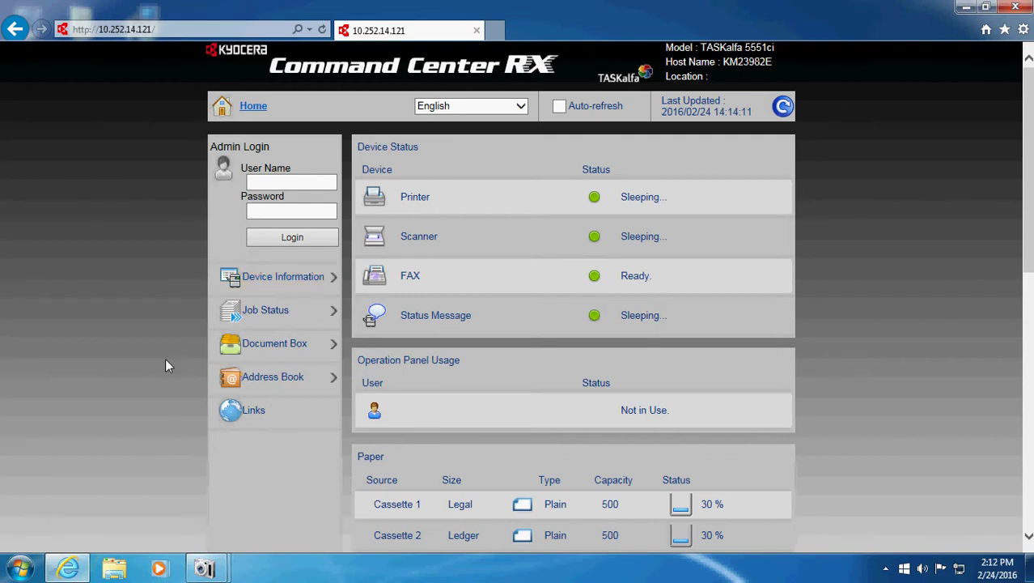
- Log in to Command Center RX as Admin with the administrator password
click(283, 184)
text(Ad)
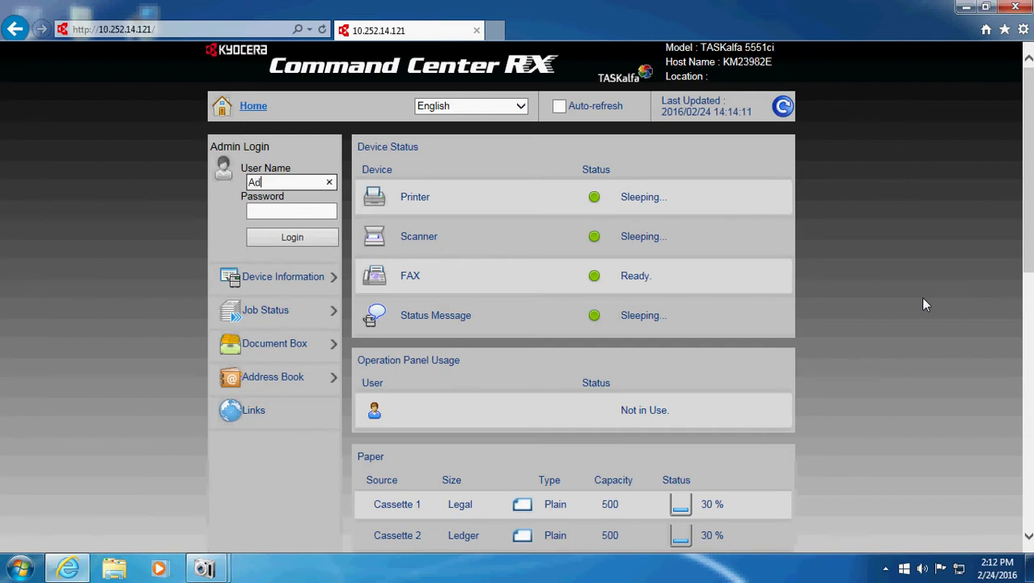
text(min)
key(Tab)
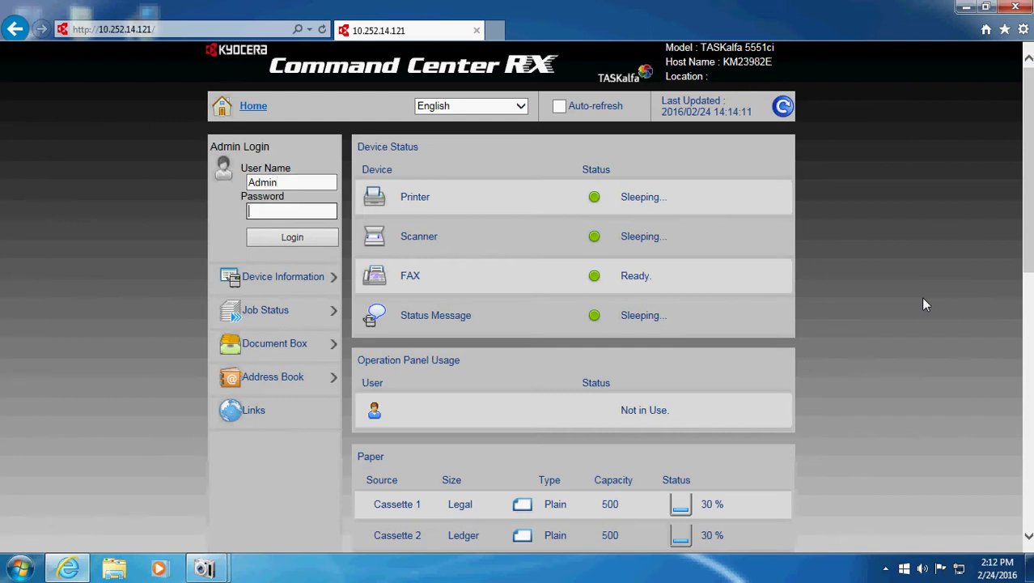
text(Admin)
click(277, 239)
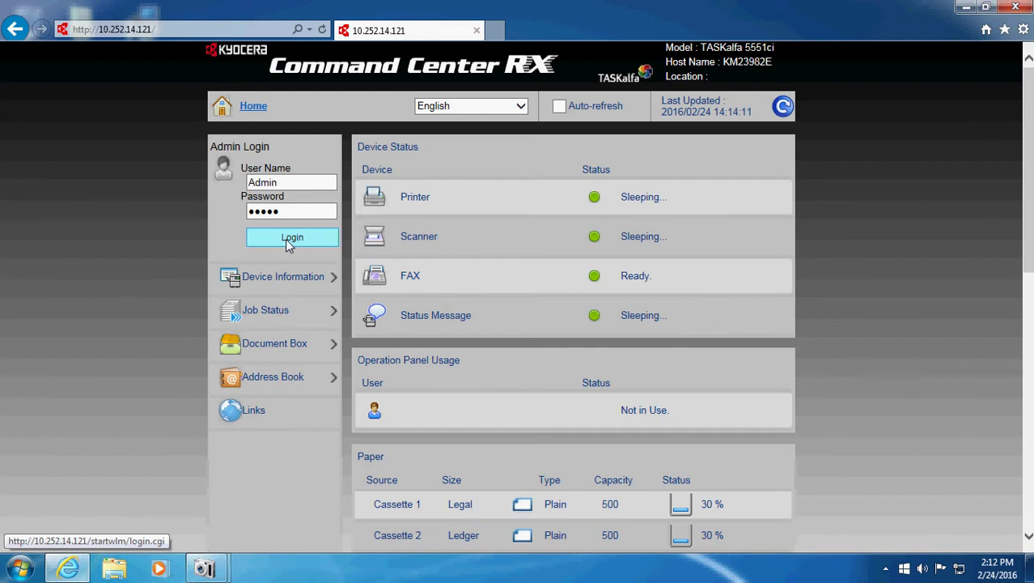
- Go to Management Settings > Job Accounting, which shows accounting Off and no local accounts
scroll(151, 246, down, 2)
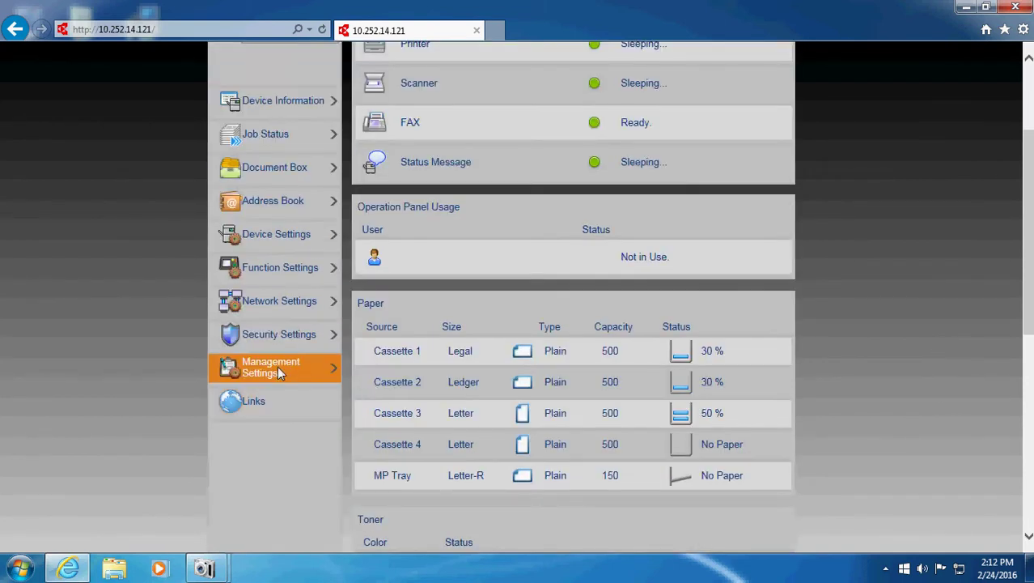
click(275, 368)
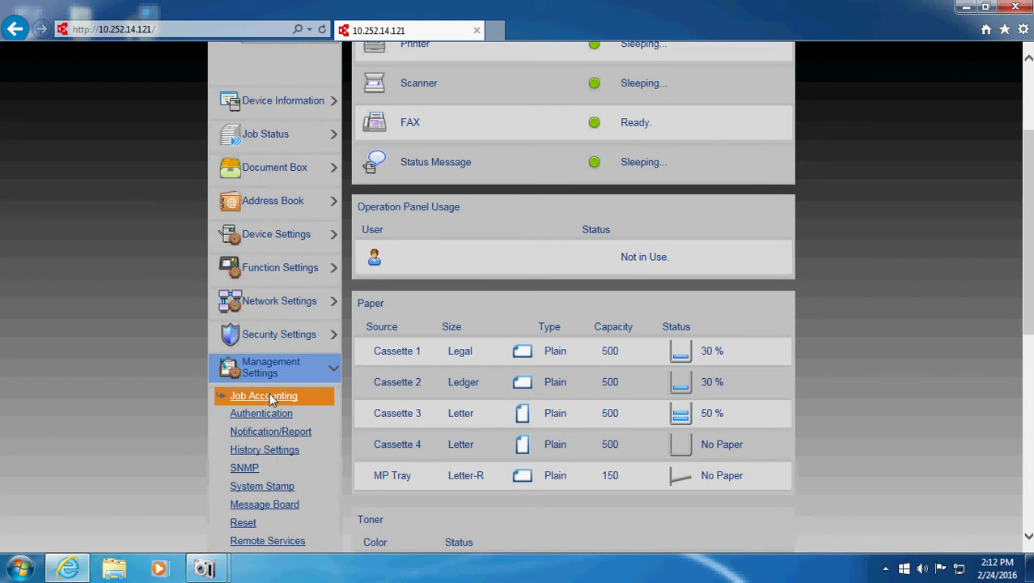
click(269, 394)
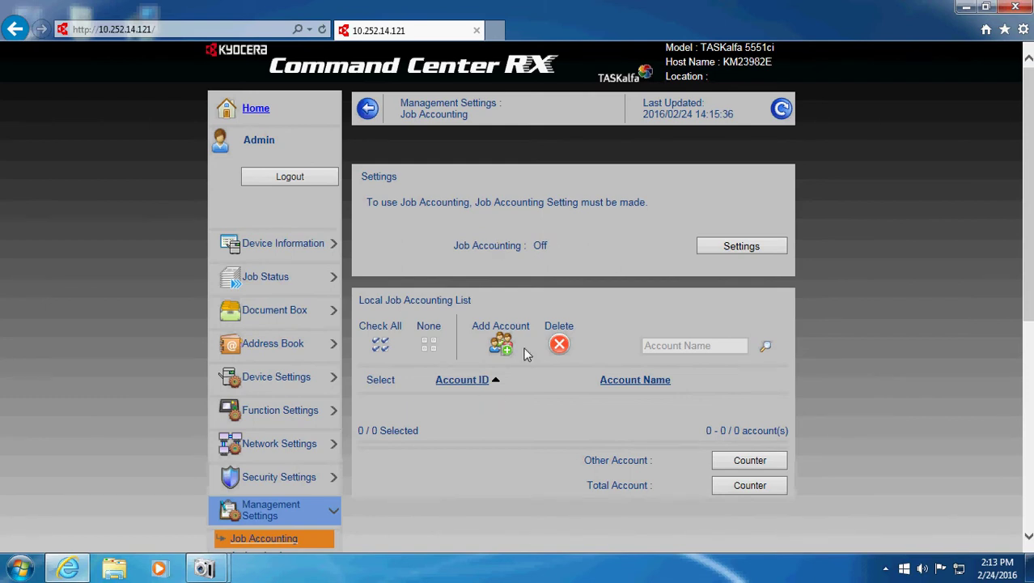
- Start a new account with Account Name 'Test1' and Account ID 1111
click(500, 344)
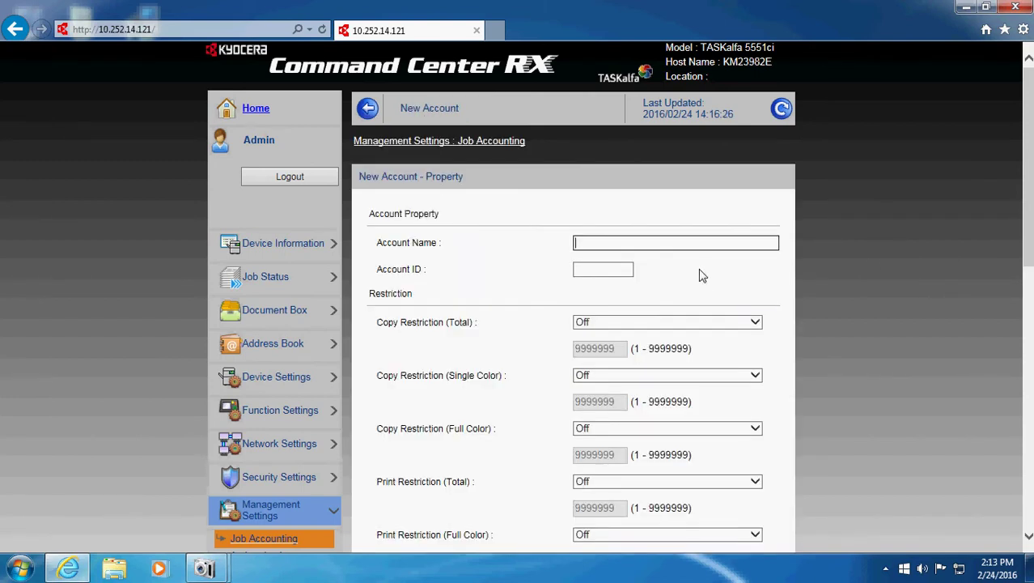
text(Test1)
click(618, 269)
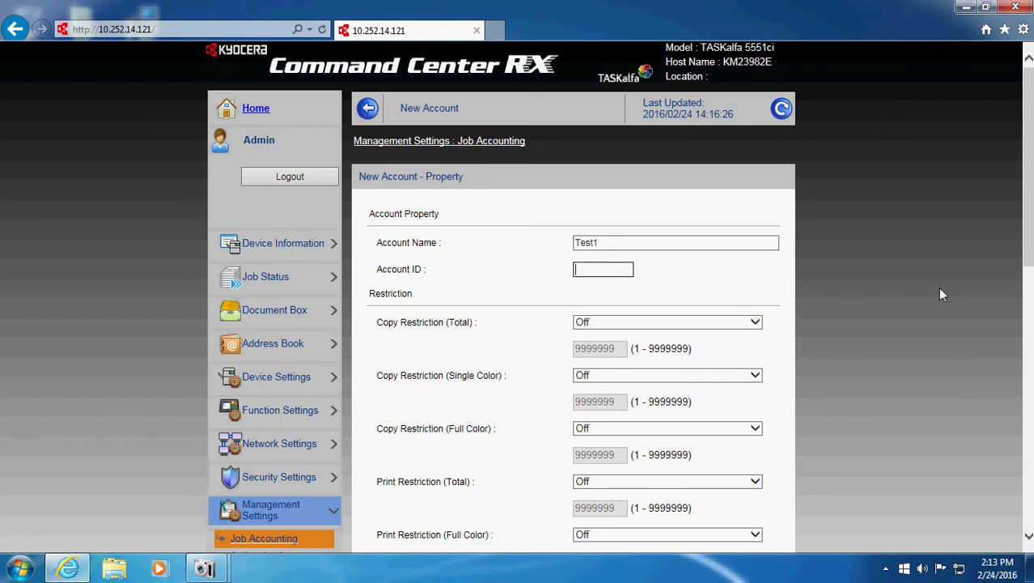
text(1111)
scroll(956, 297, down, 2)
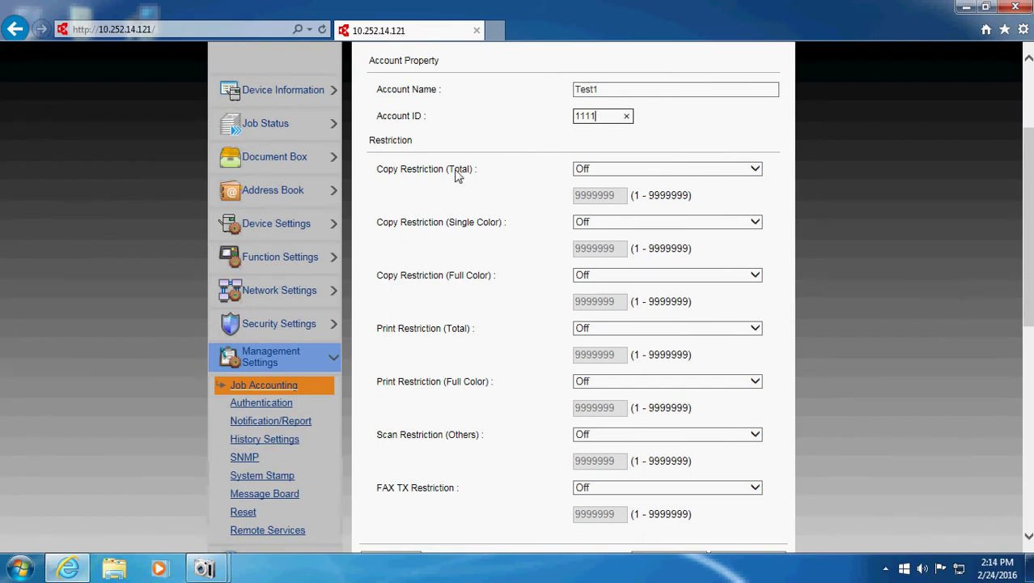
- Leave the Test1 account's total copy and total print restrictions Off
click(616, 175)
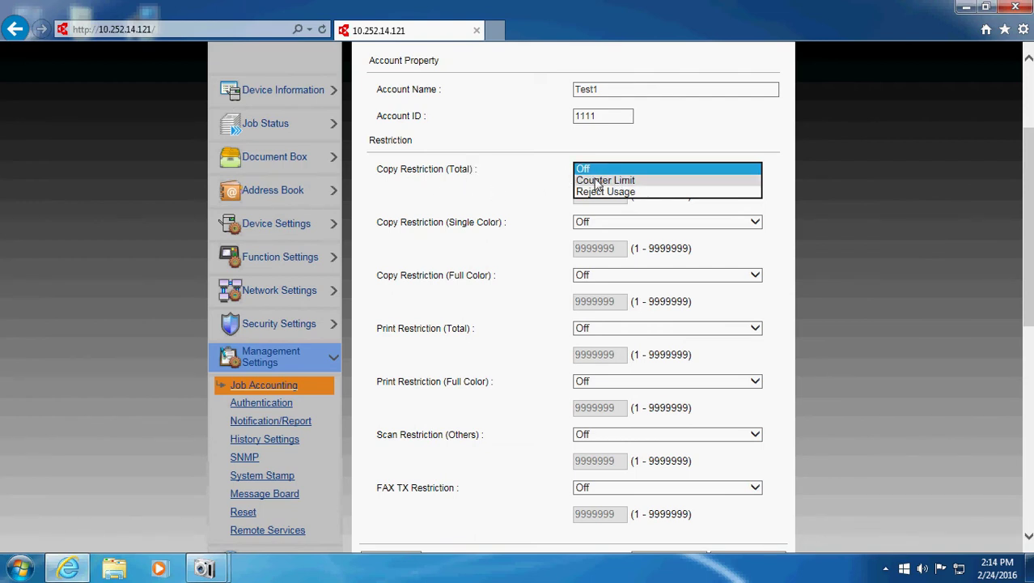
click(517, 178)
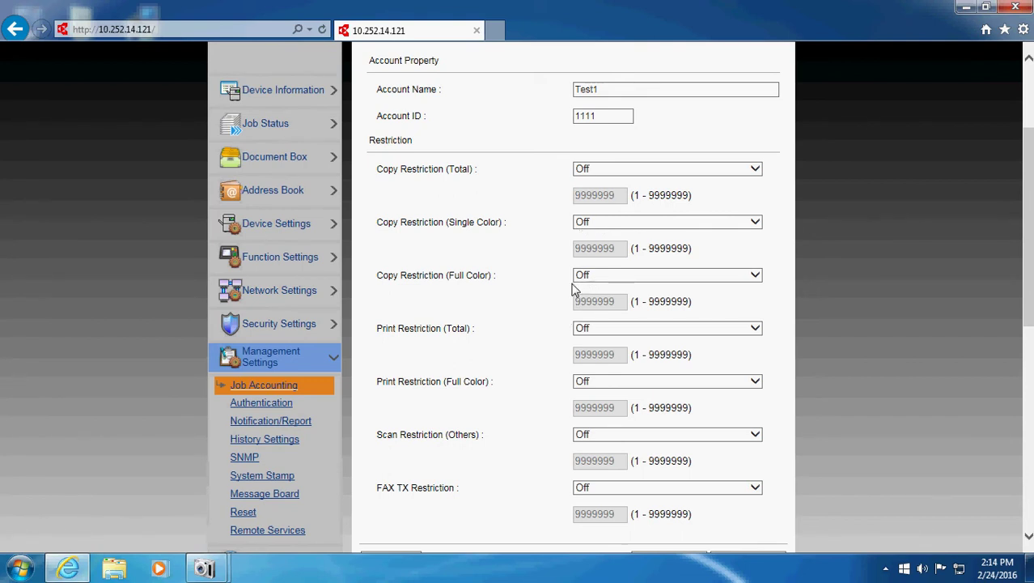
click(591, 332)
click(528, 320)
click(595, 333)
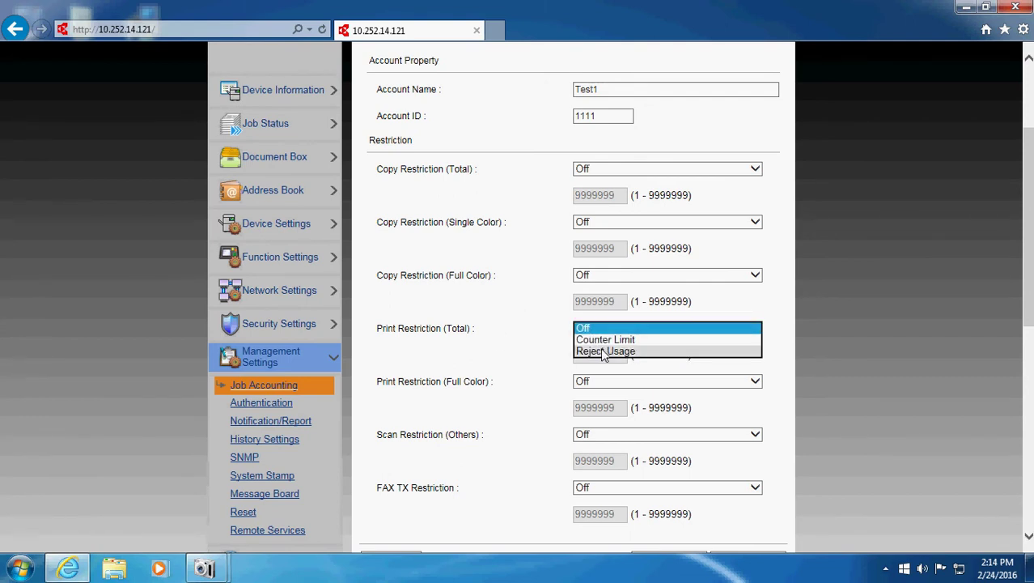
click(536, 327)
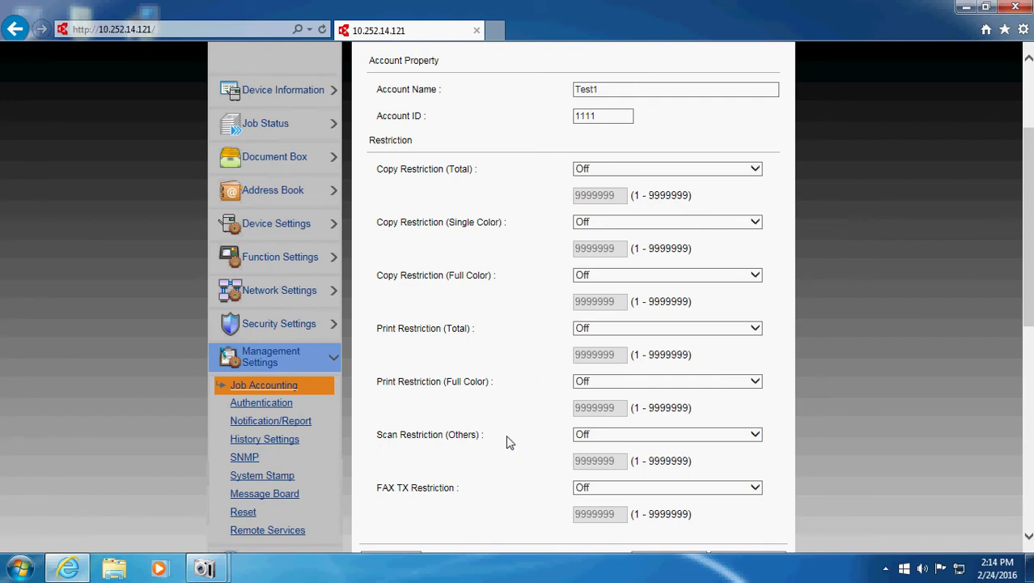
- Submit the Test1 account, which returns an internal server error page
scroll(545, 430, down, 3)
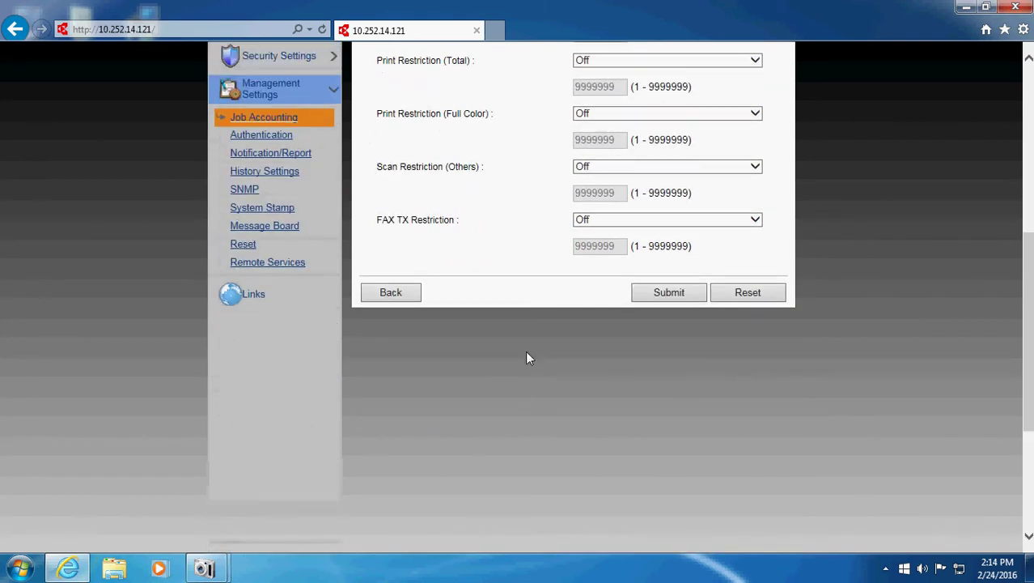
scroll(526, 358, up, 5)
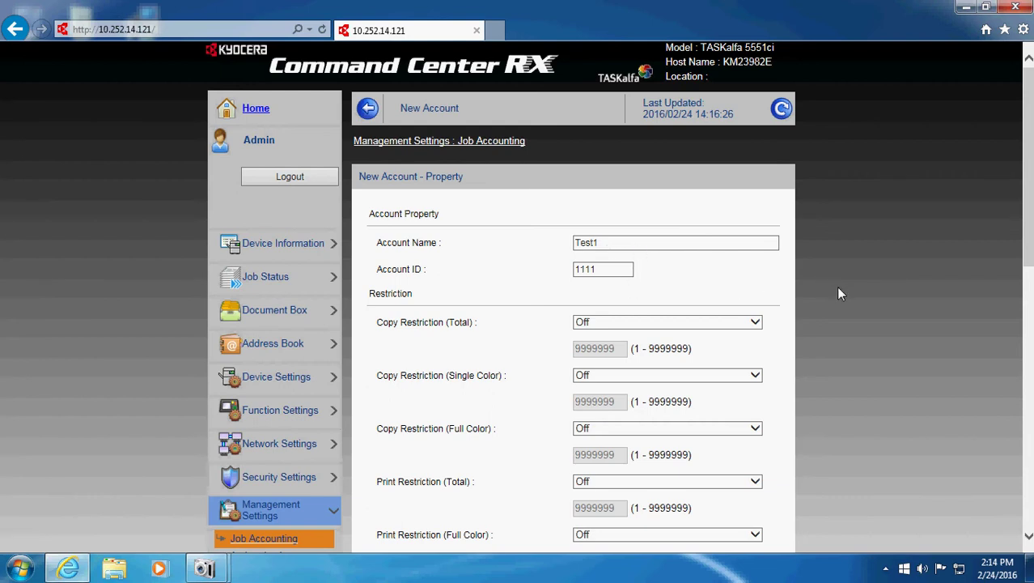
scroll(785, 286, down, 4)
click(669, 408)
scroll(875, 284, down, 3)
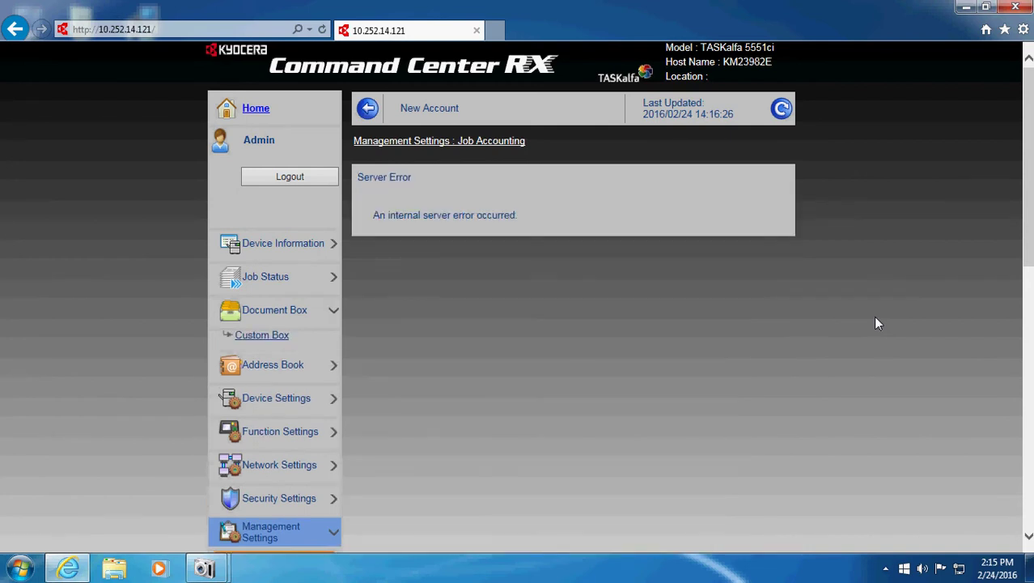
- Reload the form and re-enter Account Name 'Test1' with Account ID 1111
click(771, 110)
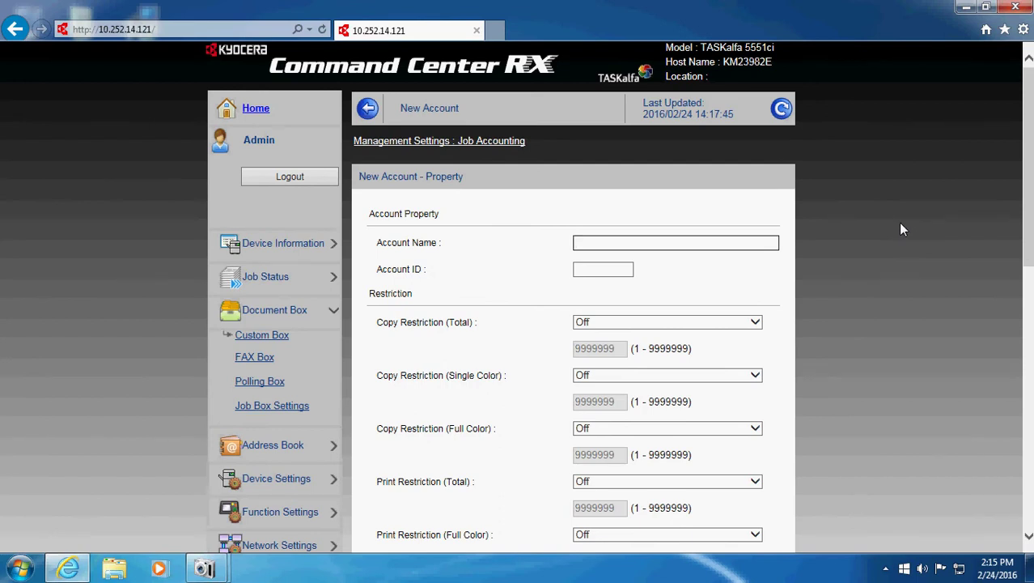
text(Test2)
key(BackSpace)
text(1)
click(588, 273)
text(1111)
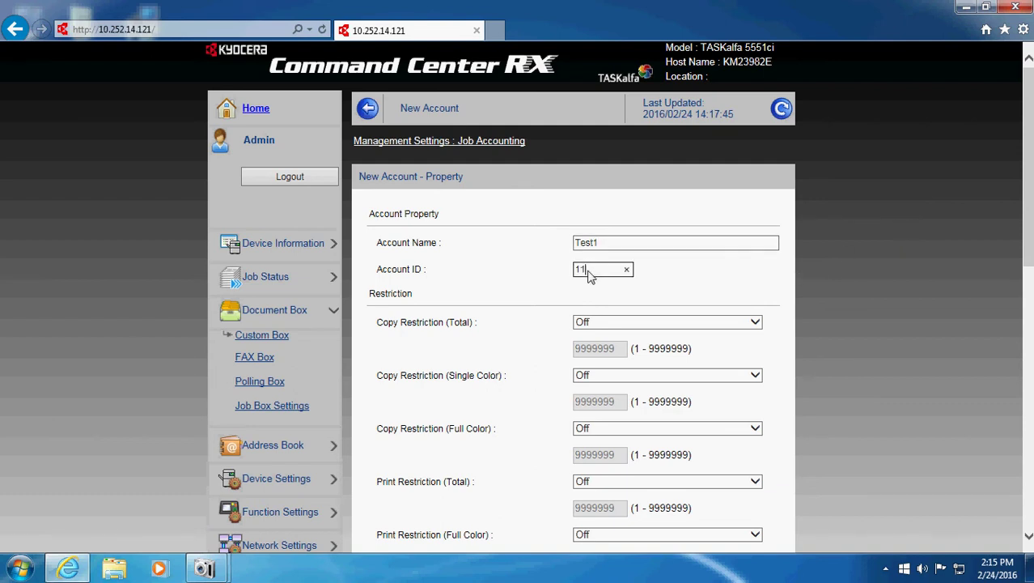
- Submit, dismiss the 'number already exists' warning, and return to the account list
scroll(623, 298, down, 3)
scroll(623, 297, down, 2)
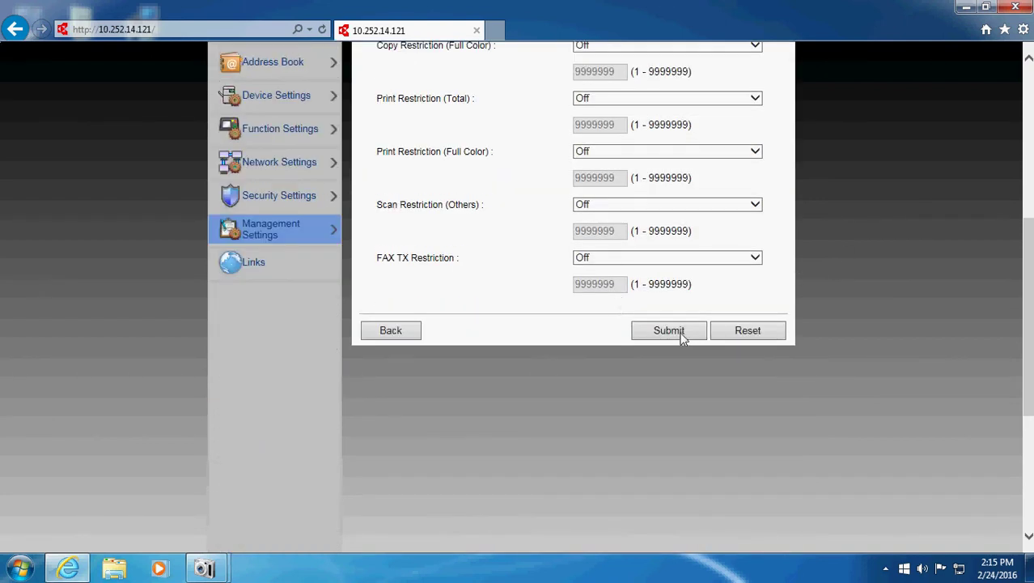
click(685, 334)
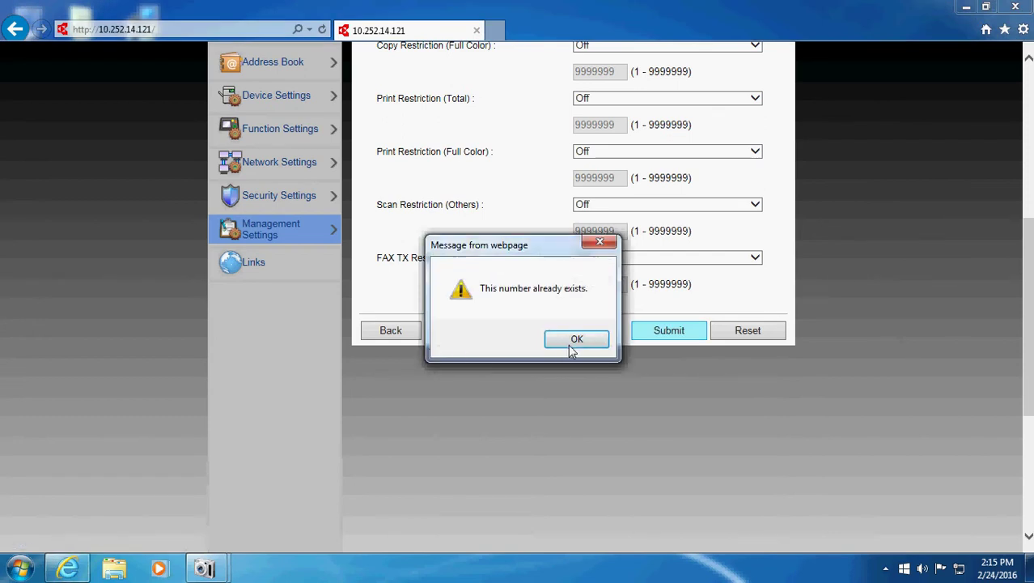
click(576, 340)
click(402, 497)
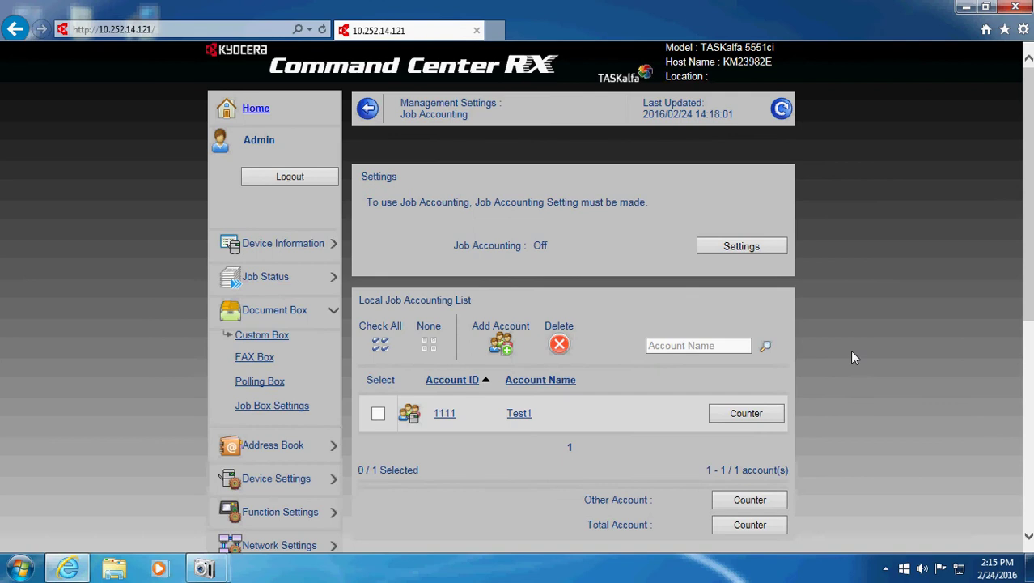
- Add and submit a second account named 'Test2' with Account ID 1112
click(505, 348)
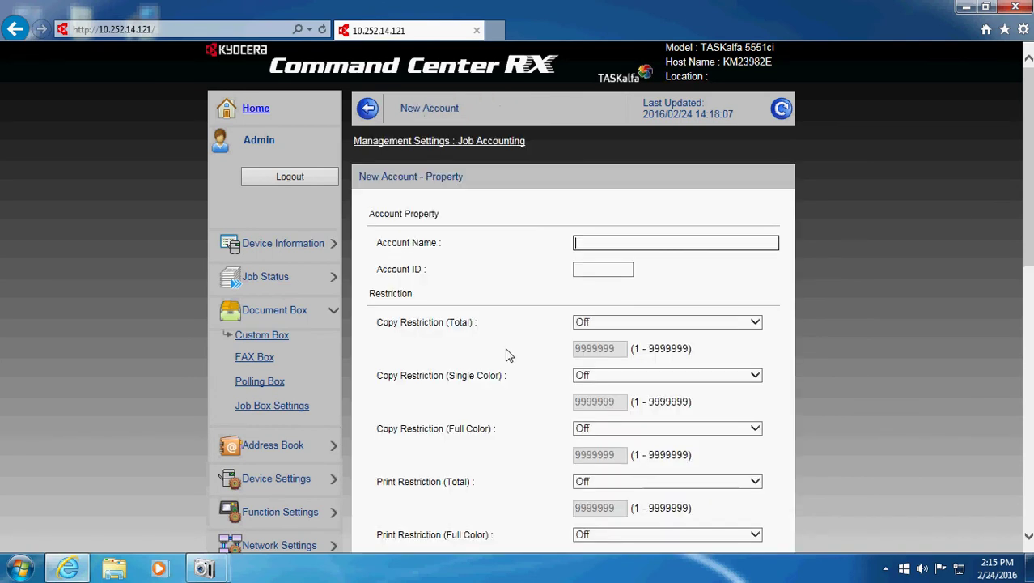
text(Test2)
click(605, 272)
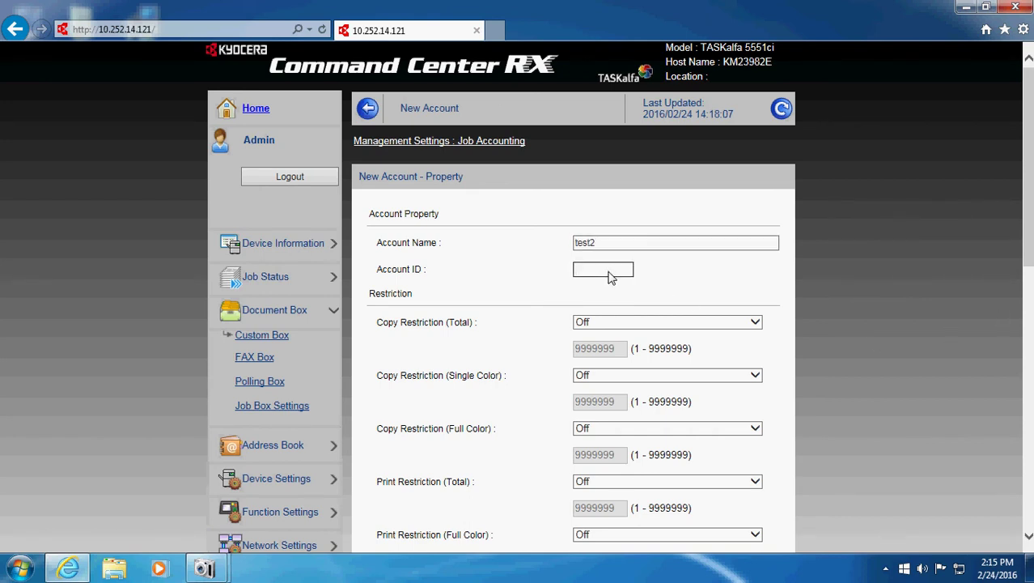
text(1112)
scroll(819, 320, down, 3)
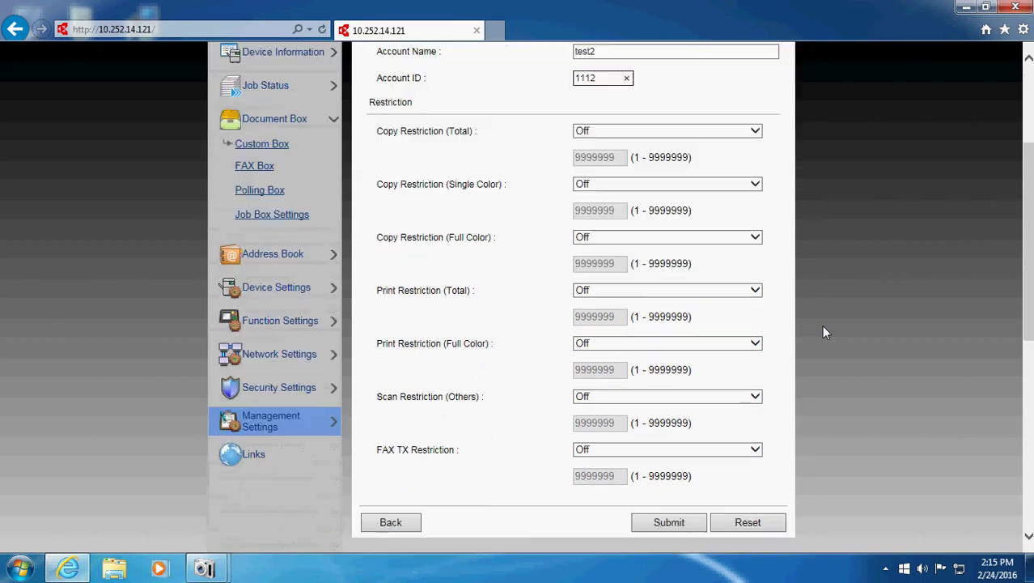
click(662, 484)
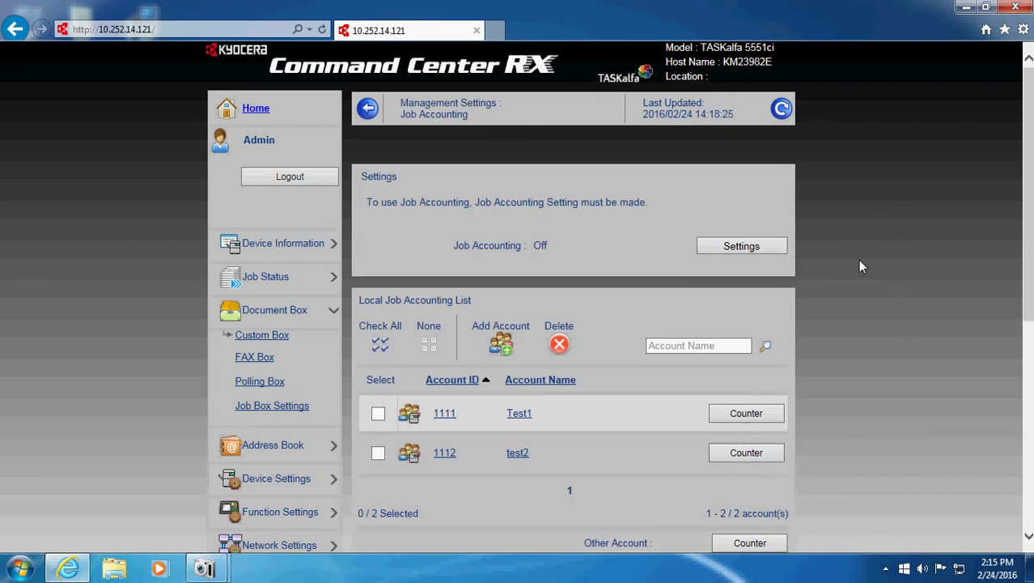
- Open Job Accounting Settings and switch Job Accounting to On
click(743, 248)
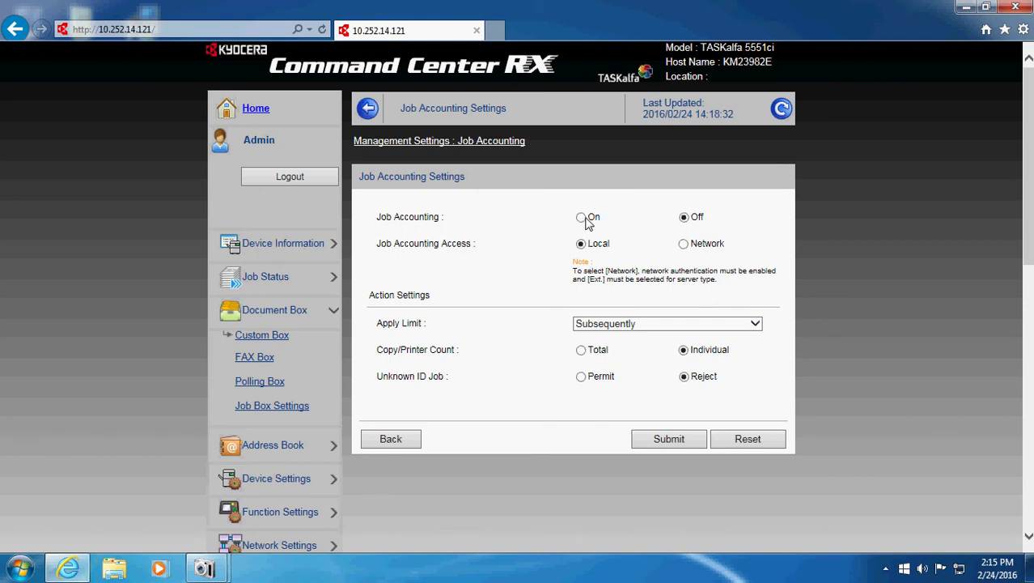
click(582, 217)
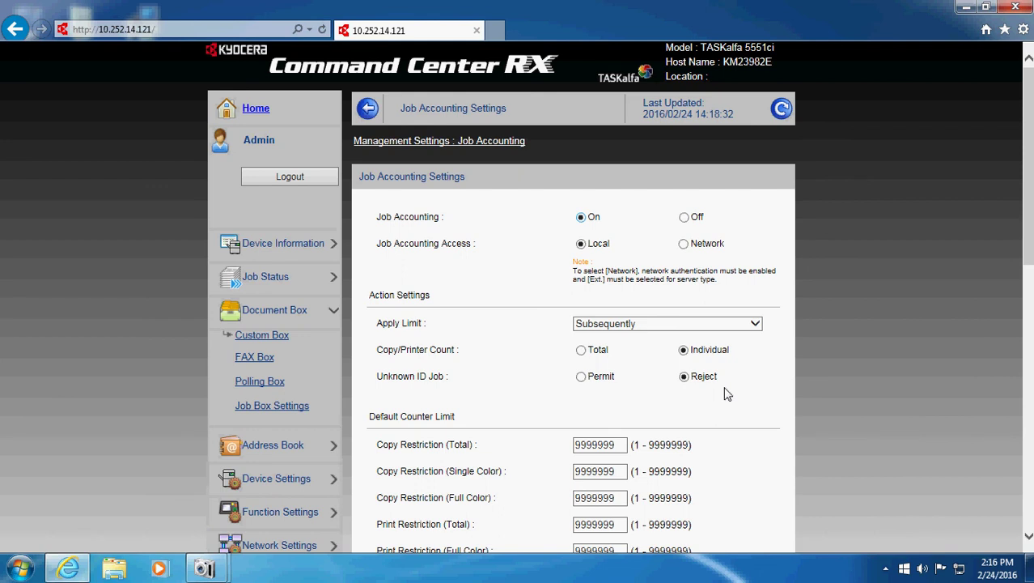
- Set Unknown ID Job to Permit and submit the job accounting settings
scroll(726, 394, down, 3)
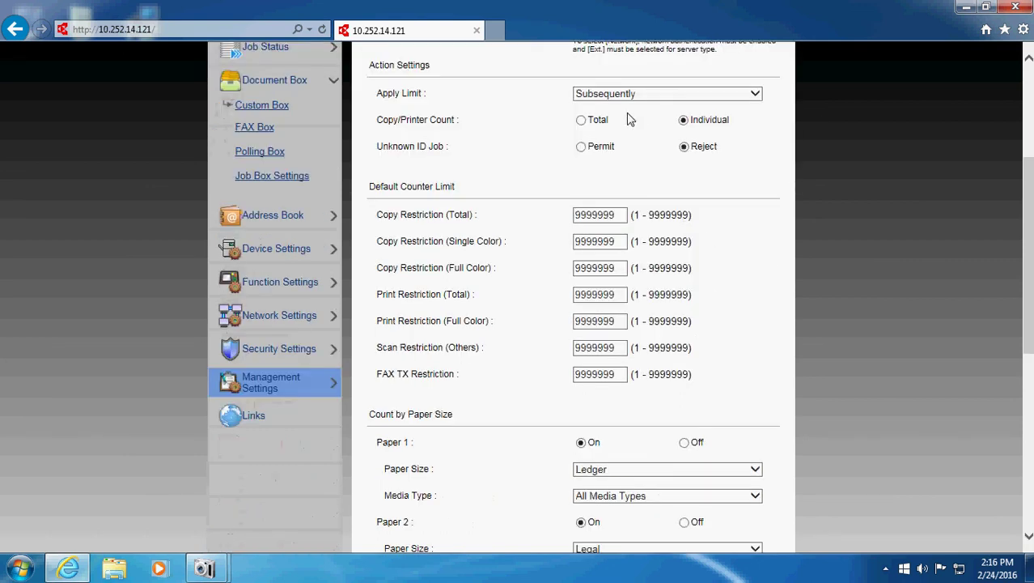
click(581, 147)
scroll(809, 250, down, 6)
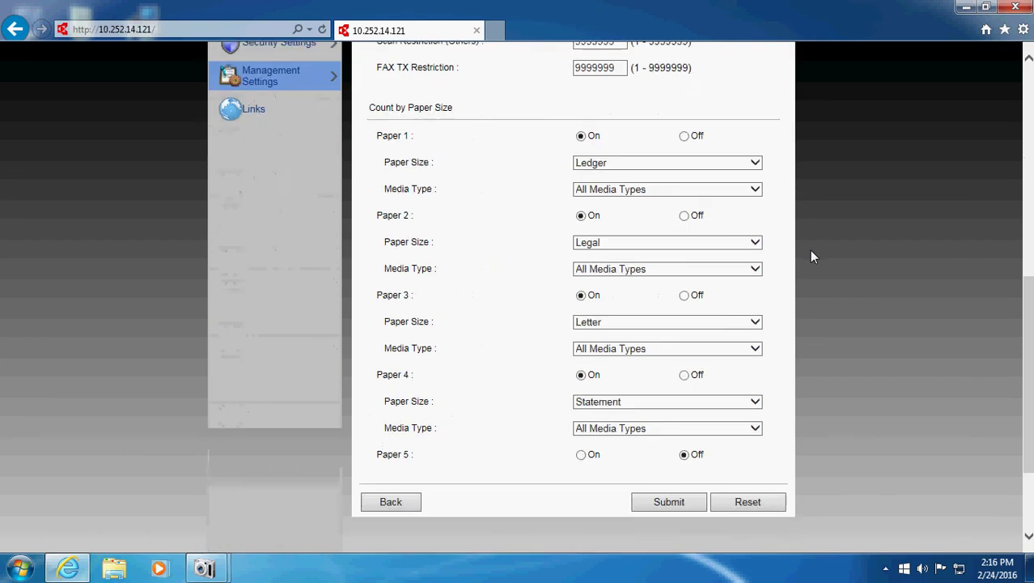
scroll(809, 252, up, 3)
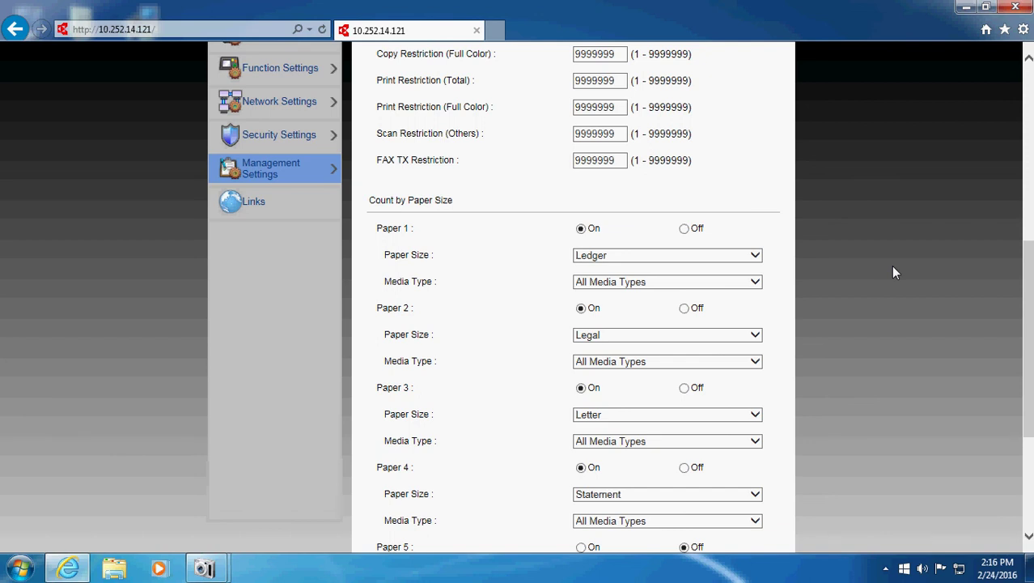
scroll(891, 264, down, 3)
scroll(886, 266, up, 4)
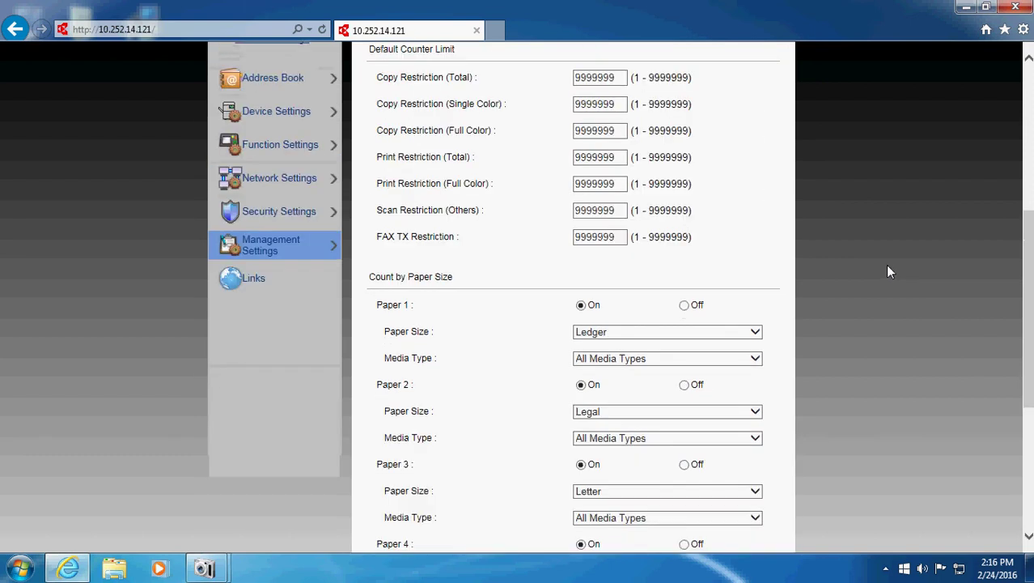
scroll(888, 271, down, 3)
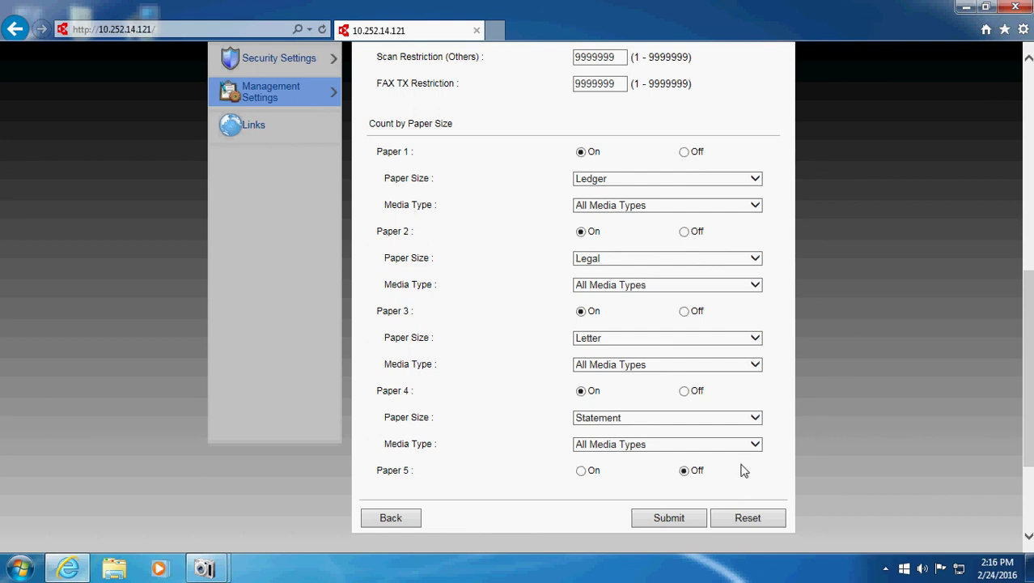
click(668, 519)
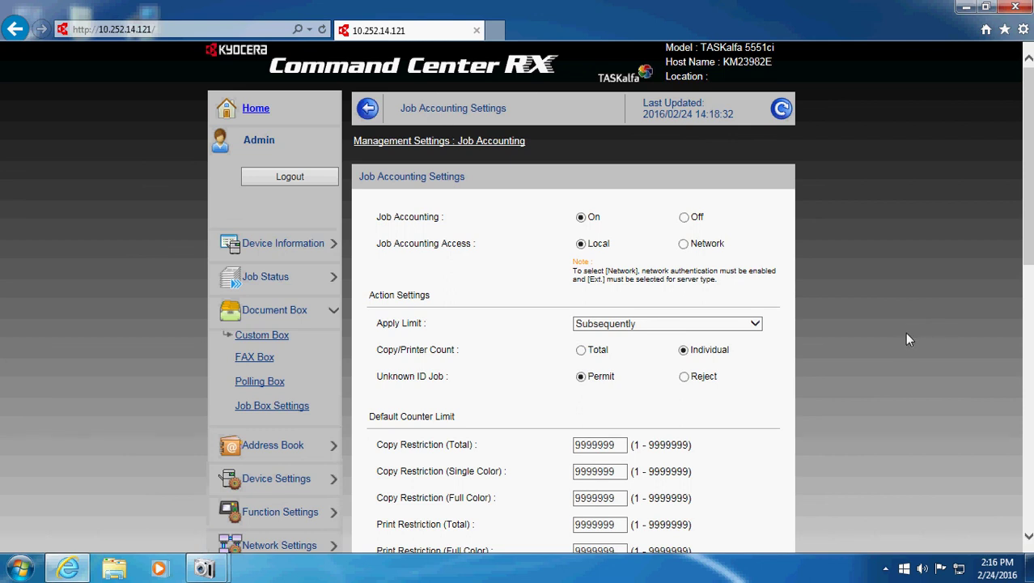
scroll(906, 338, down, 9)
- Scroll down the Job Accounting Settings form toward the Submit button
scroll(907, 339, down, 3)
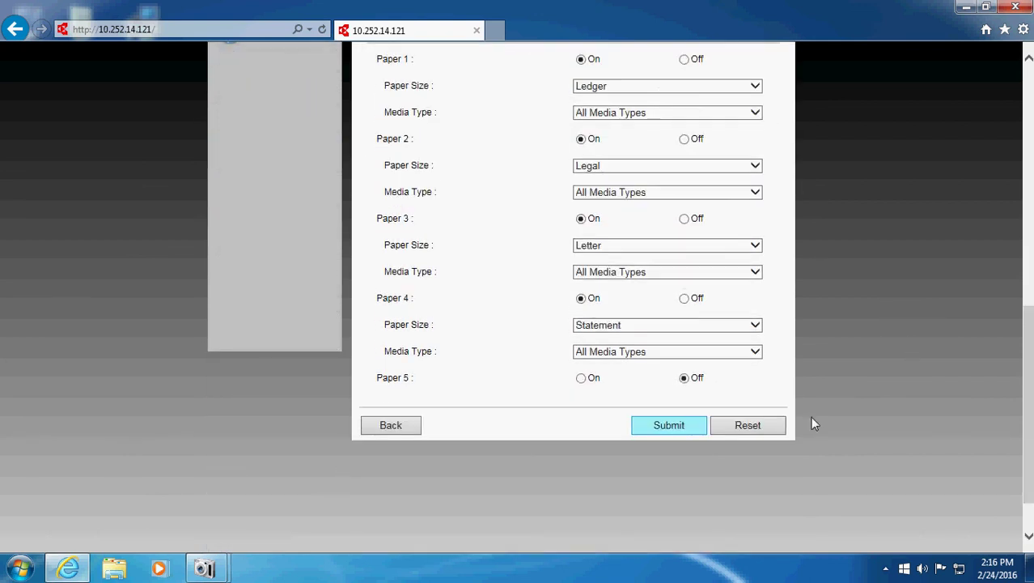